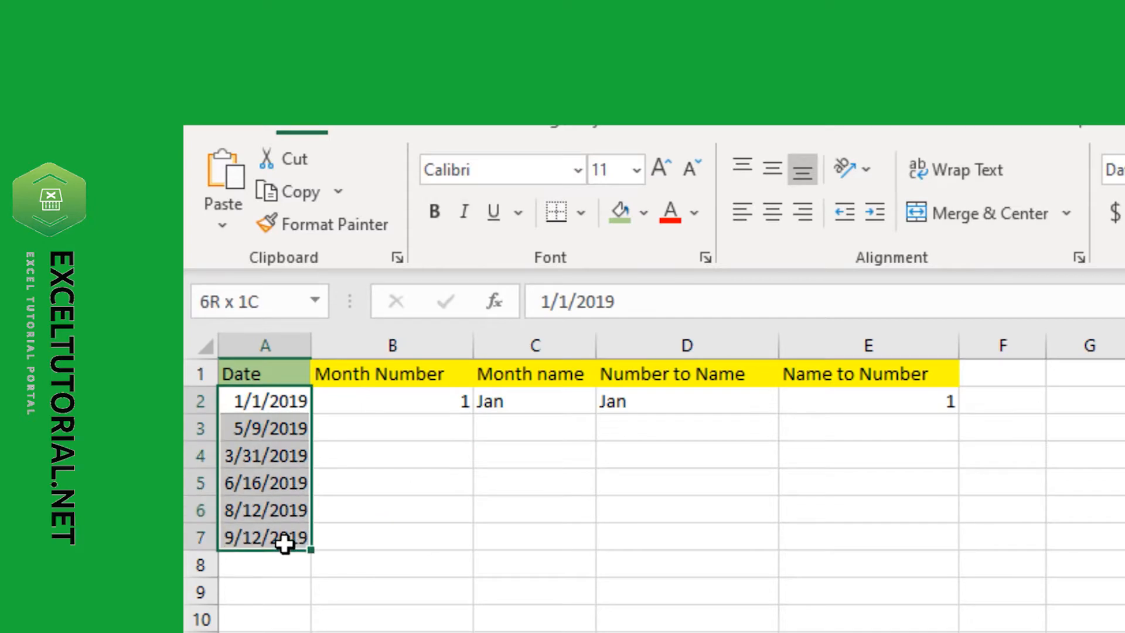
- Enter =MONTH(A3) in B3 of the Month Number column and fill it down to B7
{"action": "left_click", "coordinate": [432, 438]}
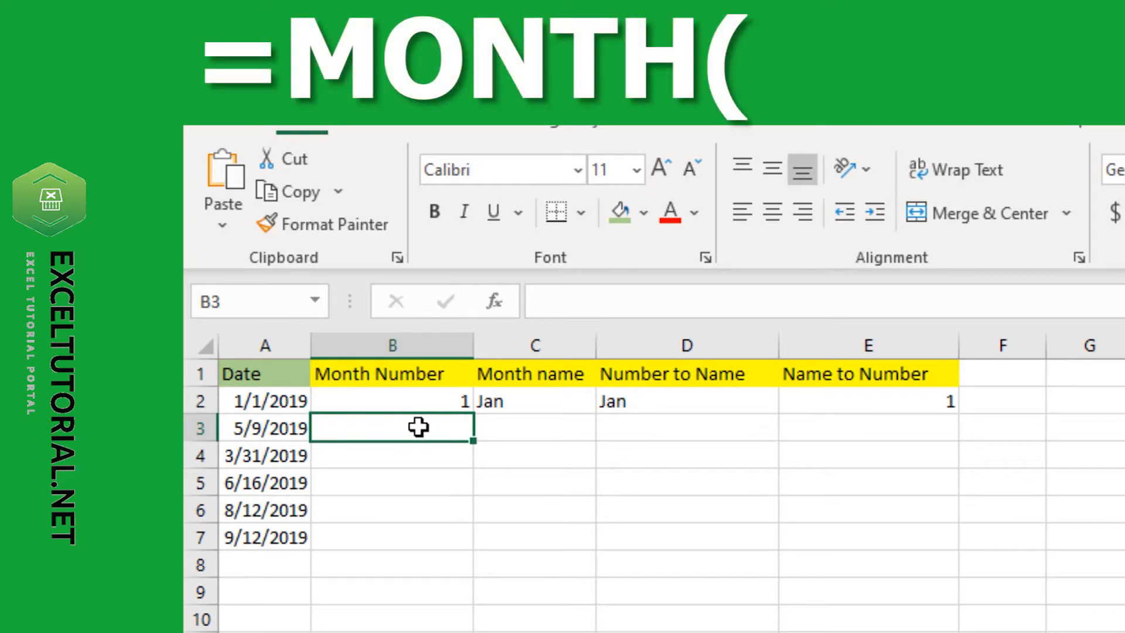
{"action": "double_click", "coordinate": [425, 429]}
{"action": "type", "text": "="}
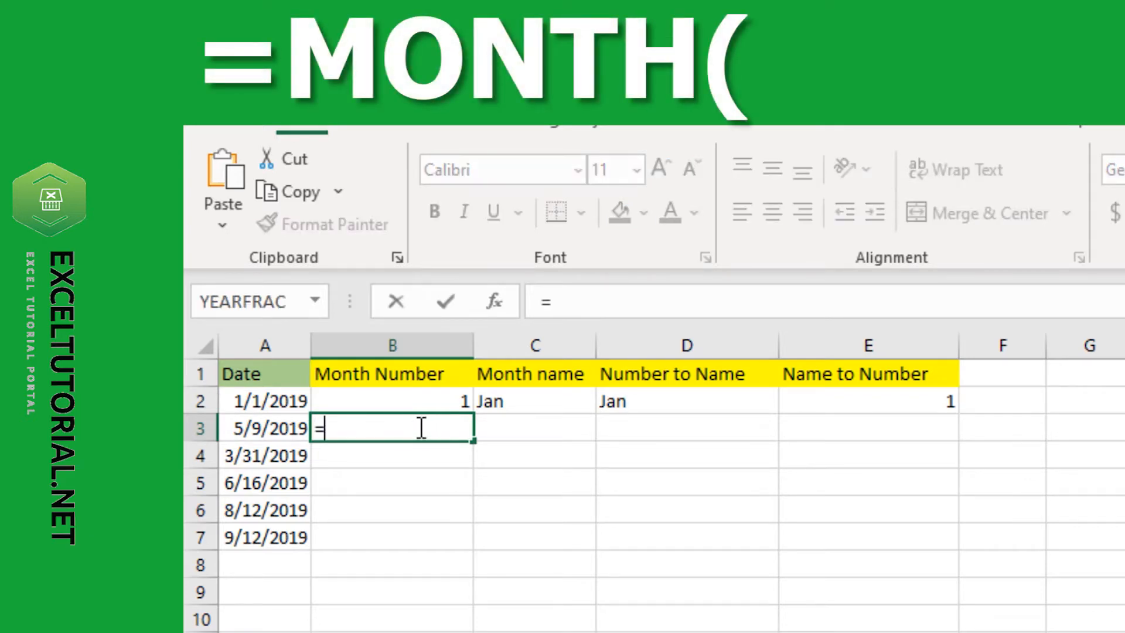
{"action": "type", "text": "month("}
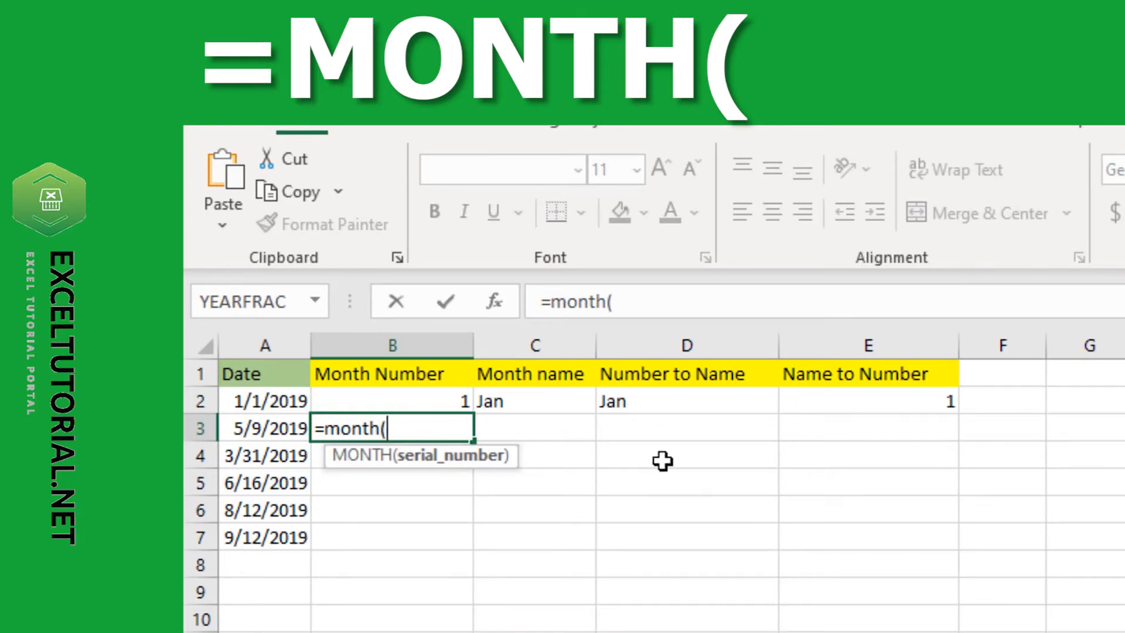
{"action": "left_click", "coordinate": [278, 422]}
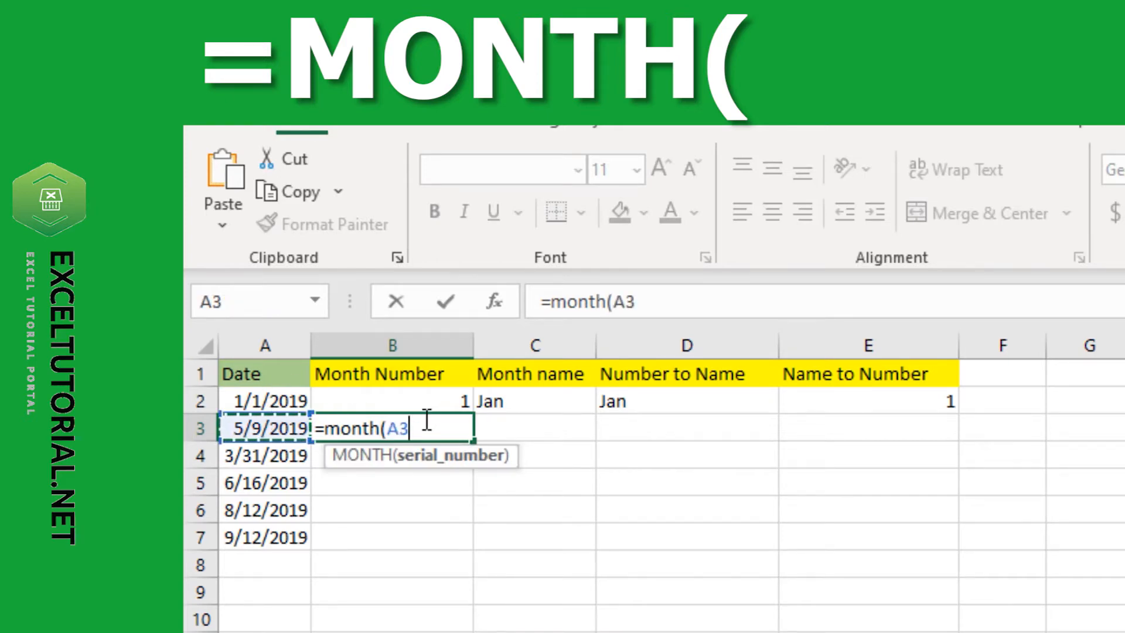
{"action": "type", "text": ")"}
{"action": "key", "text": "Return"}
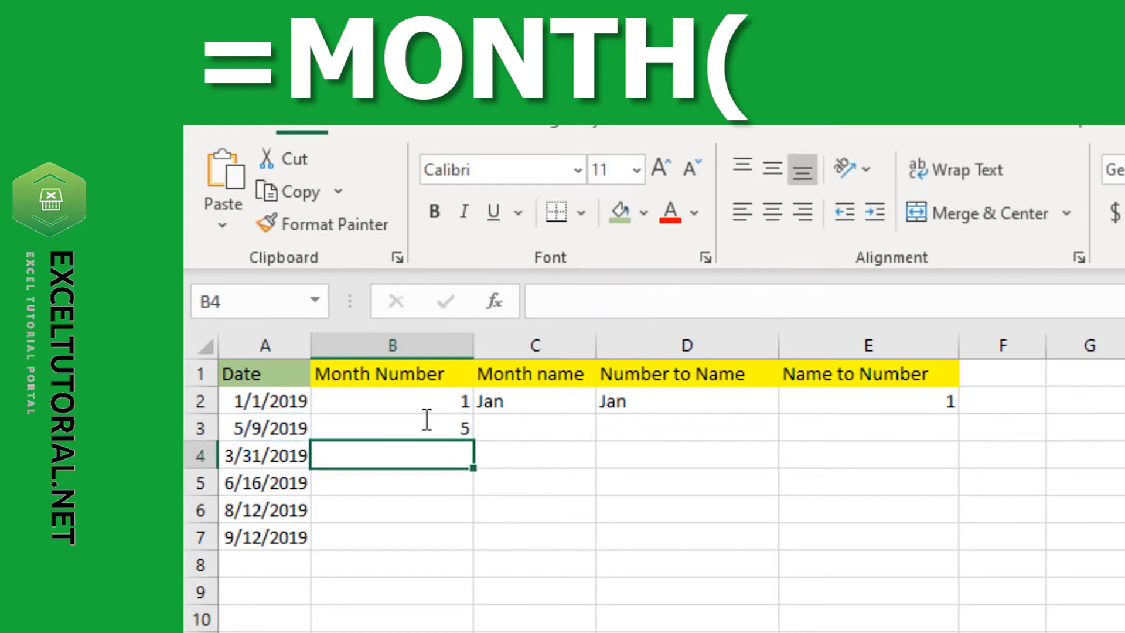
{"action": "left_click", "coordinate": [451, 427]}
{"action": "left_click_drag", "start_coordinate": [472, 440], "coordinate": [463, 538]}
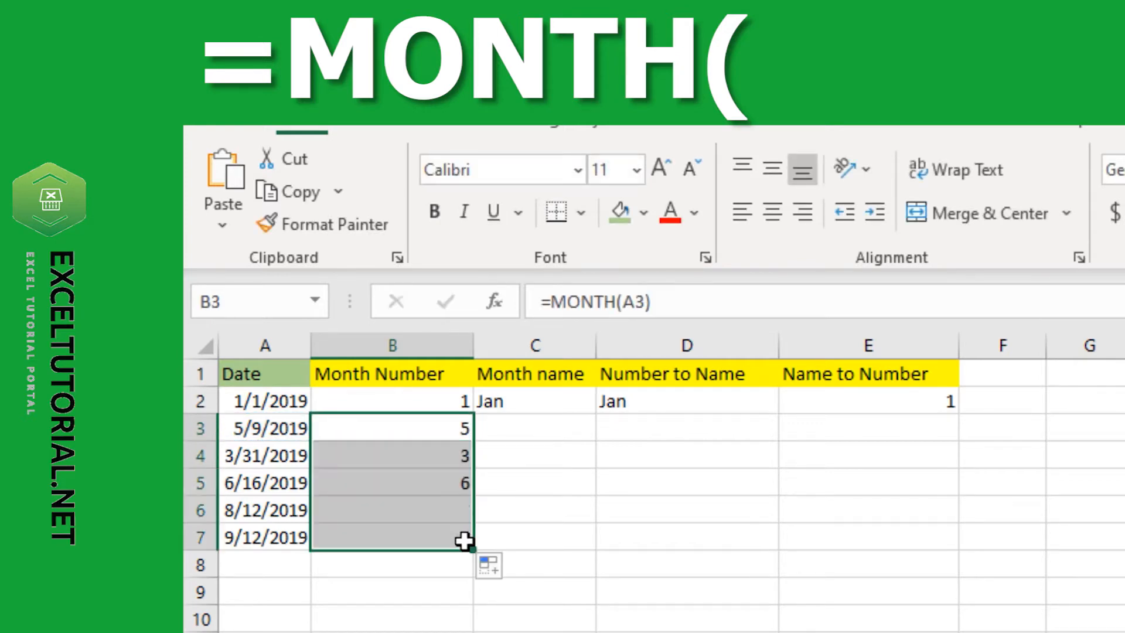
- Enter =TEXT(A3, "mmm") in C3 of the Month name column and fill it down to C7
{"action": "double_click", "coordinate": [529, 431]}
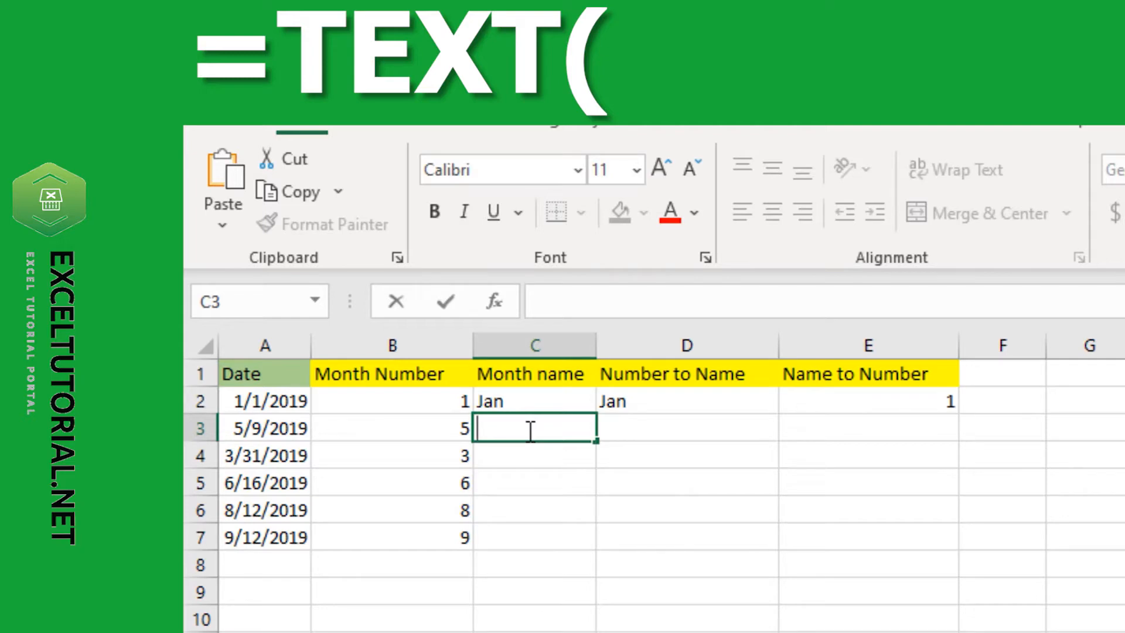
{"action": "type", "text": "=TEXT("}
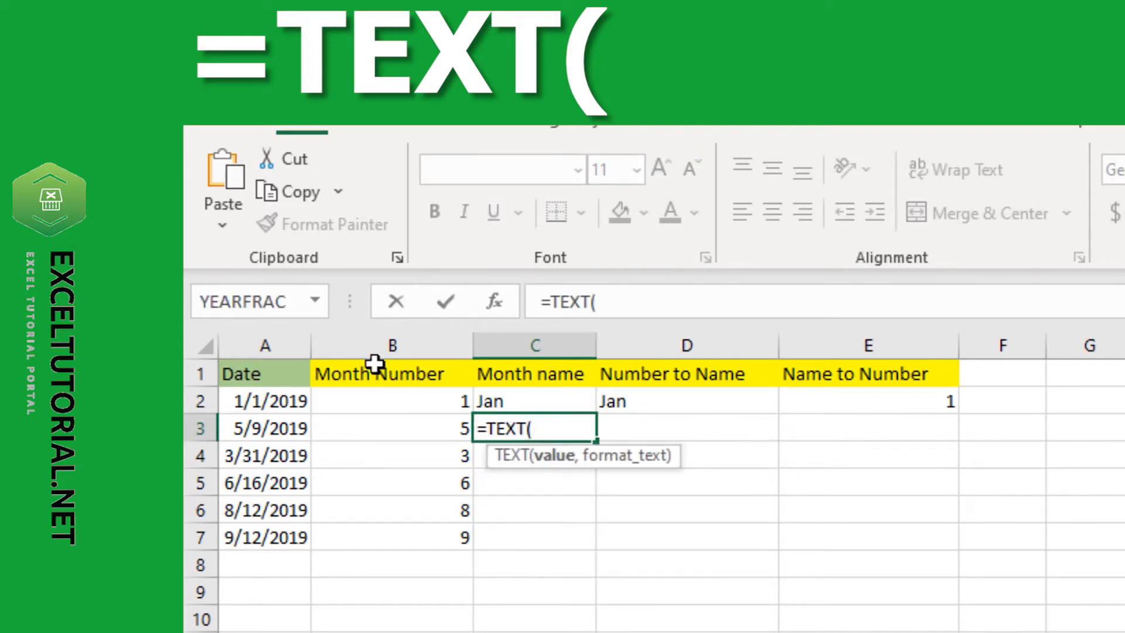
{"action": "left_click", "coordinate": [256, 433]}
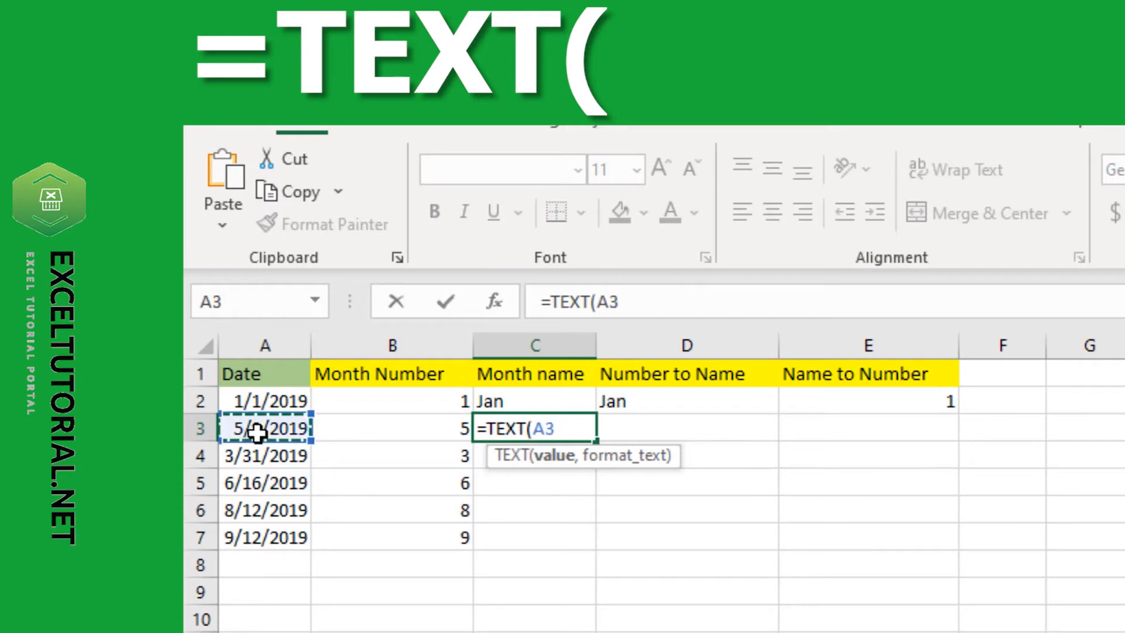
{"action": "type", "text": ", "}
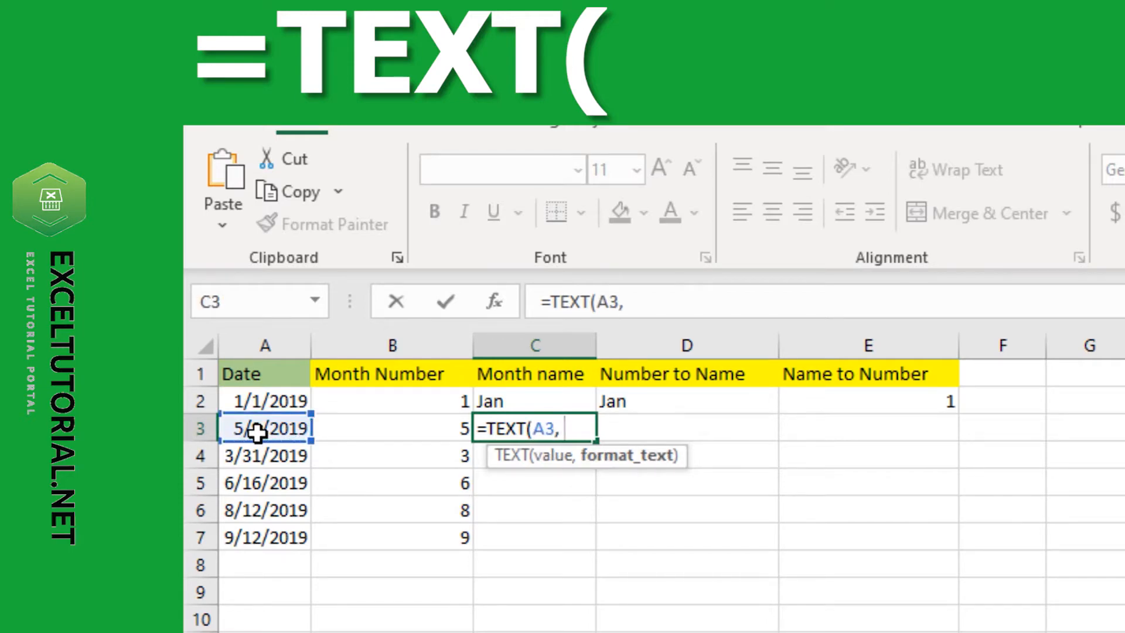
{"action": "type", "text": "\"MMM"}
{"action": "key", "text": "BackSpace"}
{"action": "key", "text": "BackSpace"}
{"action": "key", "text": "BackSpace"}
{"action": "type", "text": "mmm"}
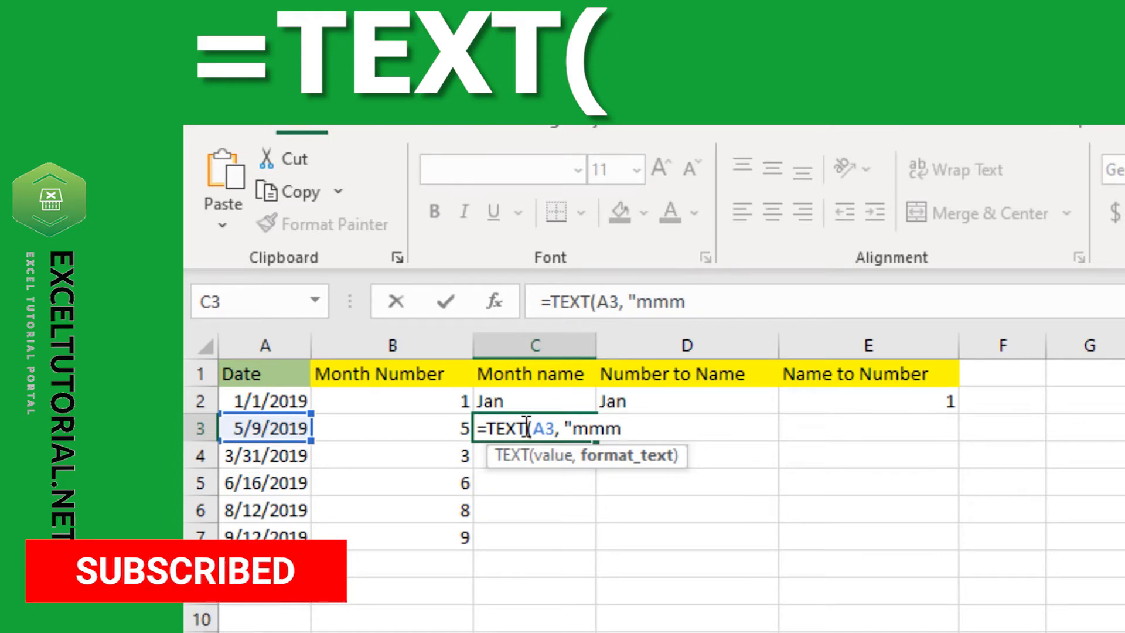
{"action": "type", "text": "\""}
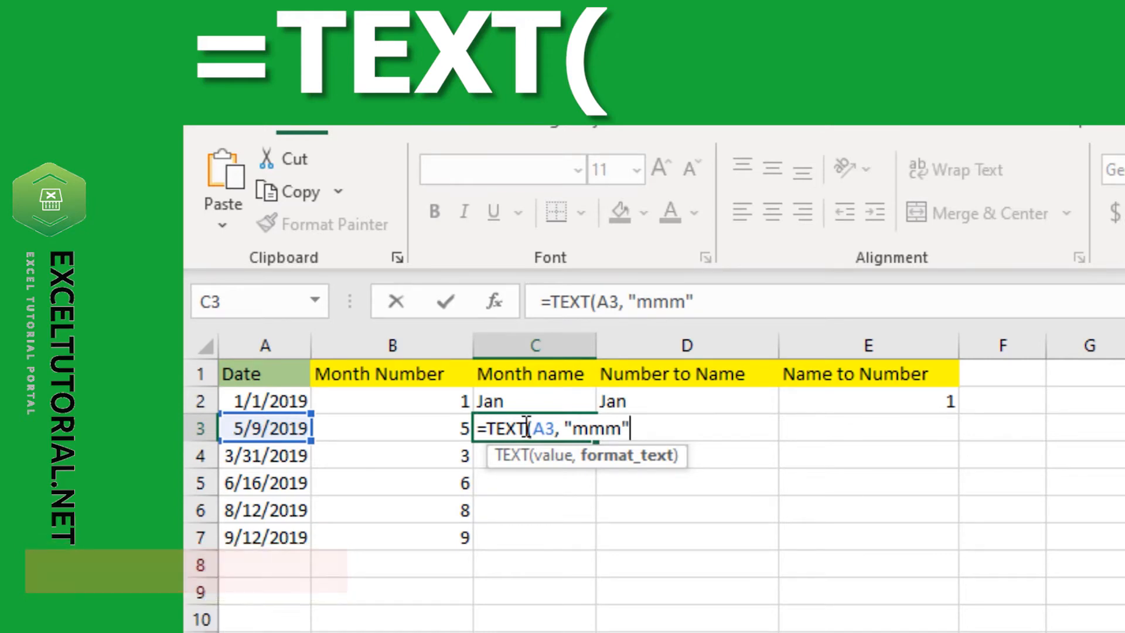
{"action": "type", "text": ")"}
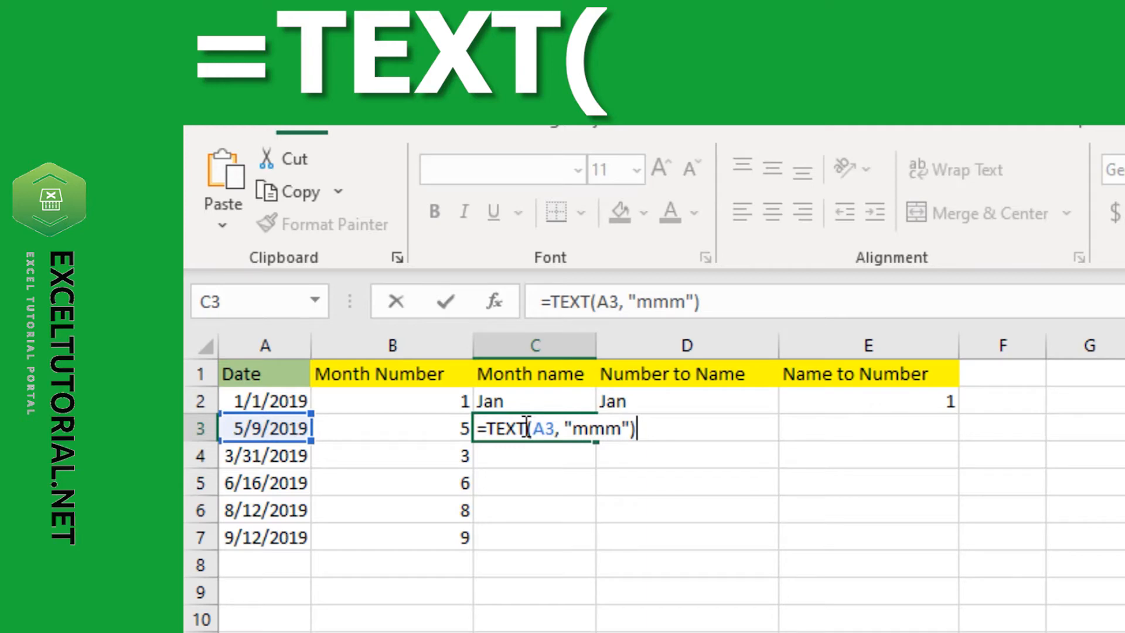
{"action": "key", "text": "Return"}
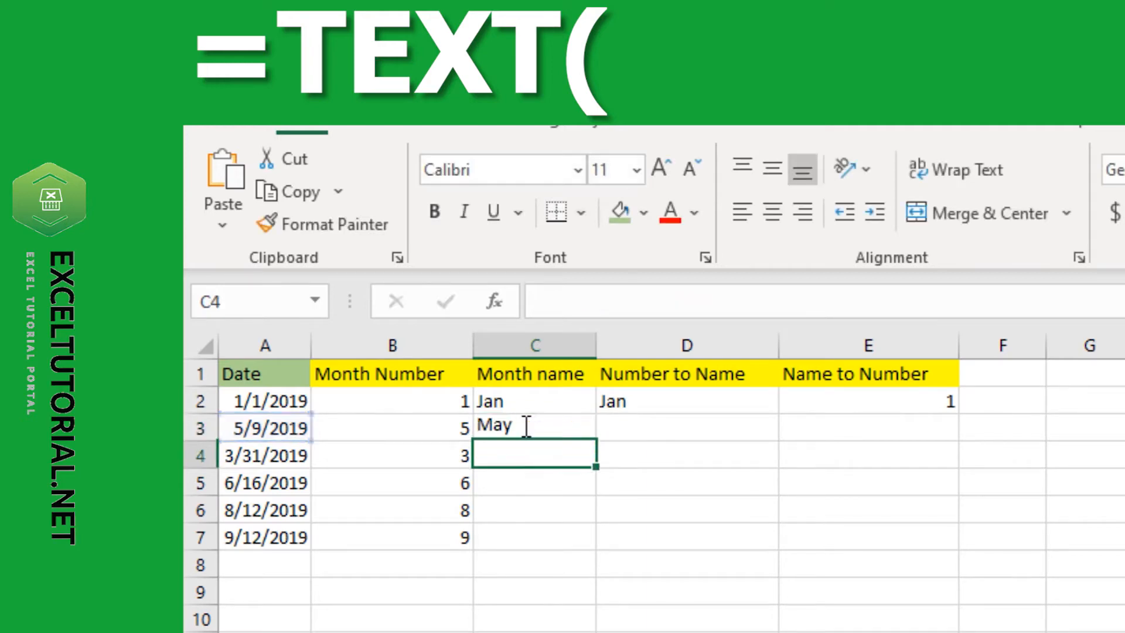
{"action": "left_click", "coordinate": [541, 430]}
{"action": "left_click_drag", "start_coordinate": [595, 441], "coordinate": [586, 548]}
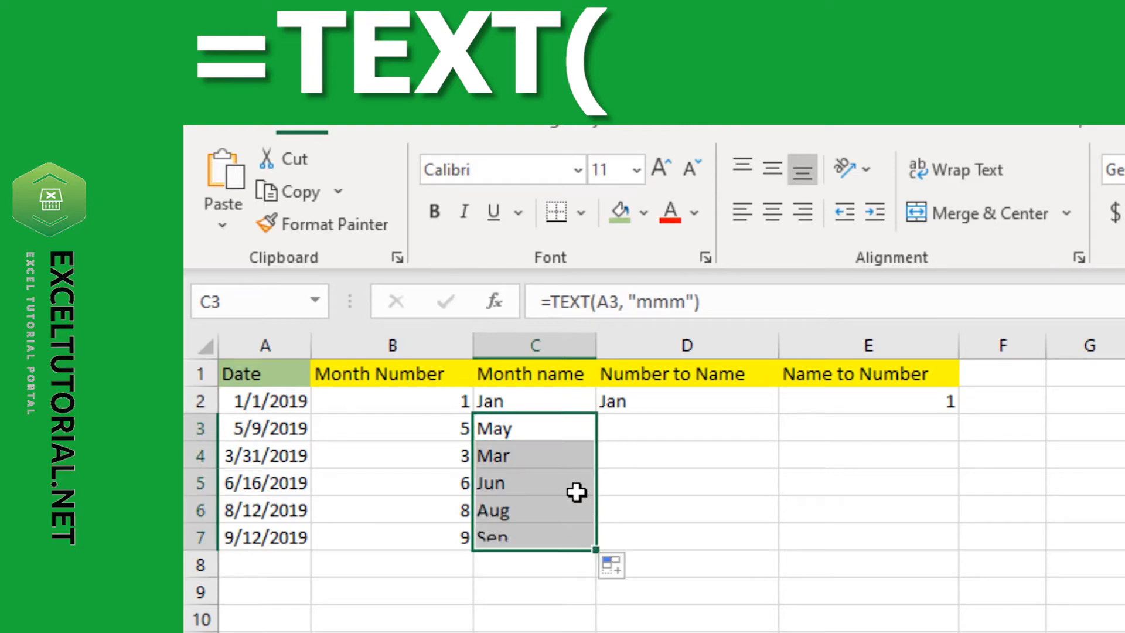
- Enter =TEXT(B3,"mmm") in D3 of the Number to Name column
{"action": "left_click_drag", "start_coordinate": [440, 401], "coordinate": [429, 537]}
{"action": "left_click", "coordinate": [678, 427]}
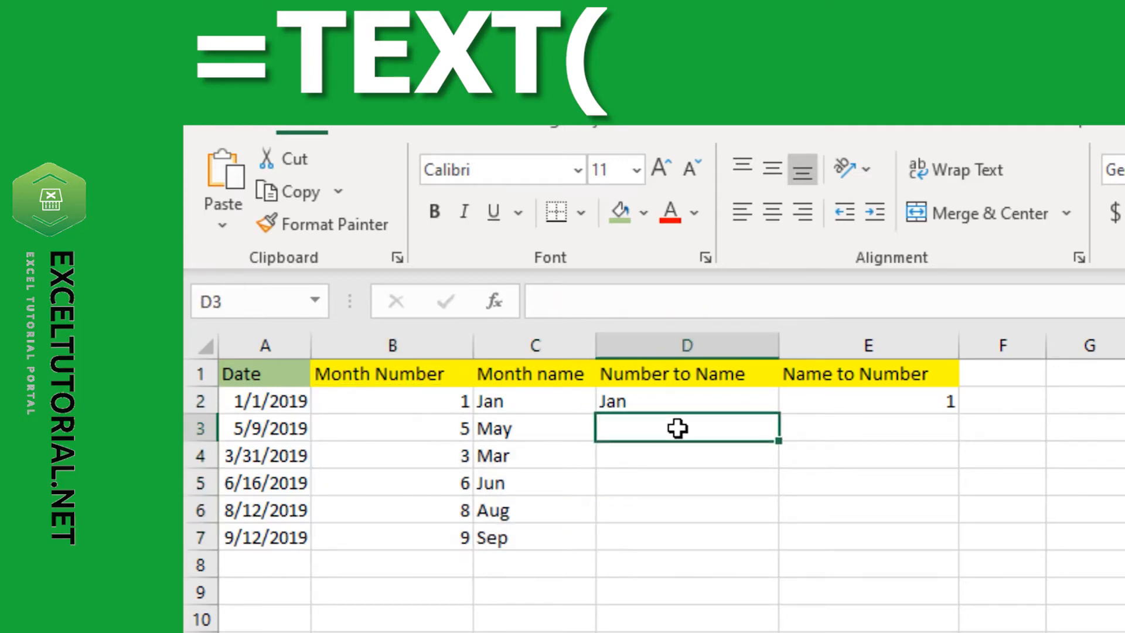
{"action": "double_click", "coordinate": [679, 429]}
{"action": "key", "text": "Escape"}
{"action": "type", "text": "="}
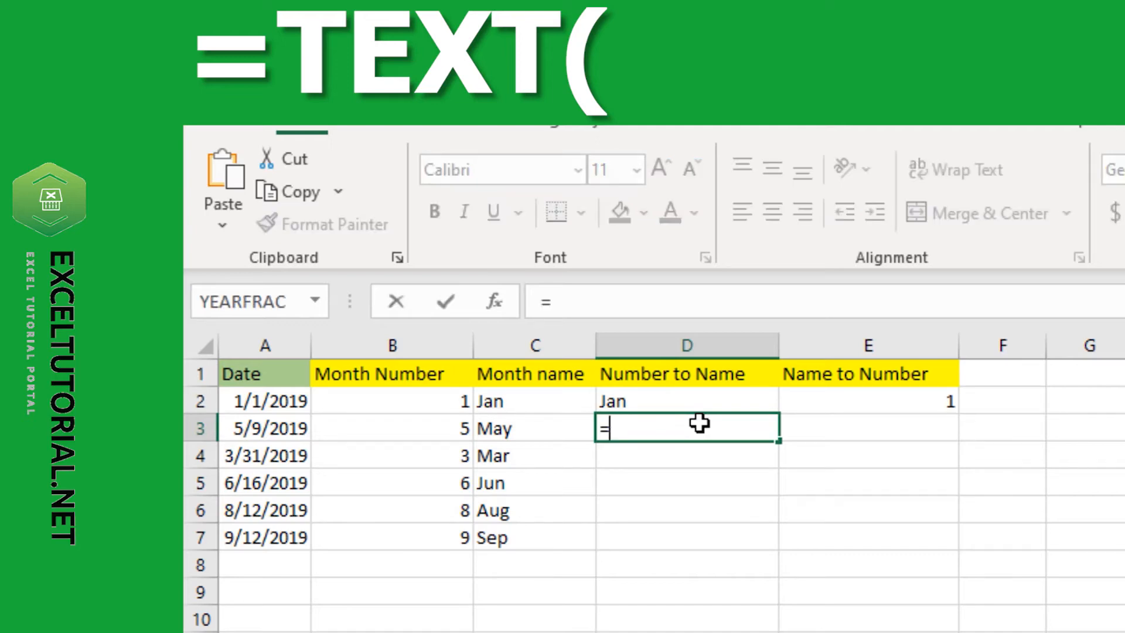
{"action": "type", "text": "TEXT("}
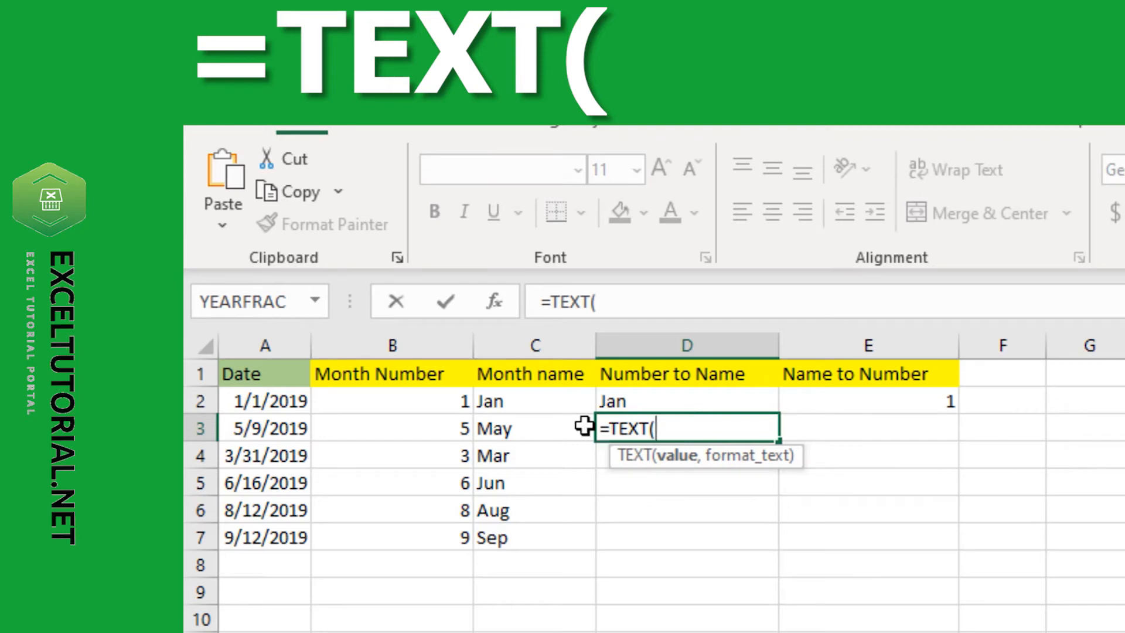
{"action": "left_click", "coordinate": [457, 432]}
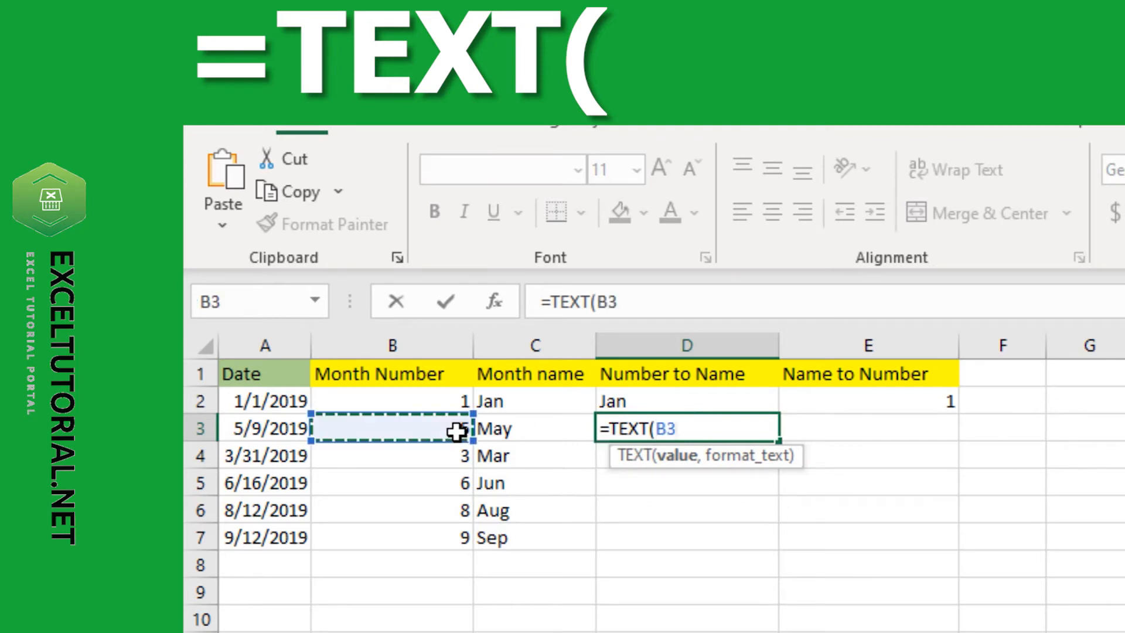
{"action": "type", "text": ","}
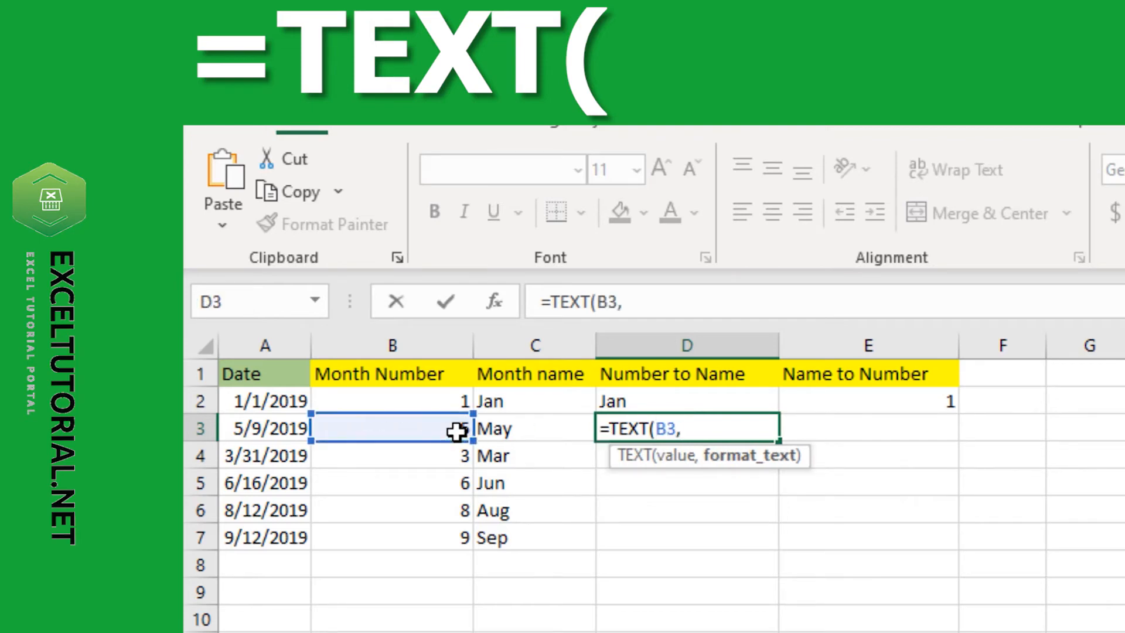
{"action": "type", "text": "\"mmm\")"}
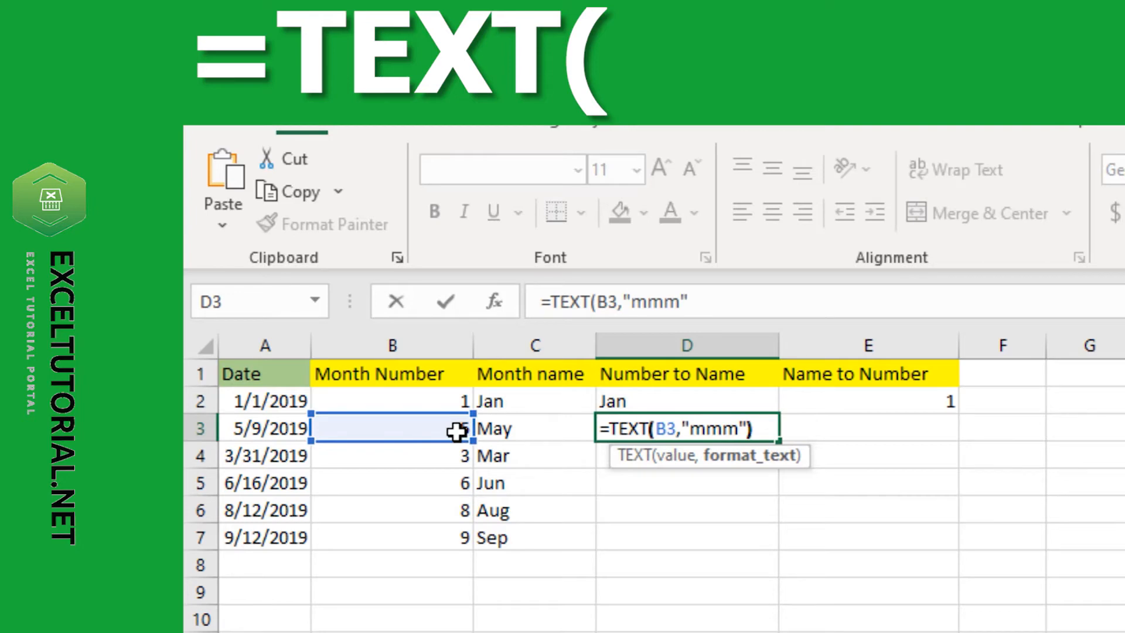
{"action": "key", "text": "ctrl+Return"}
{"action": "key", "text": "Return"}
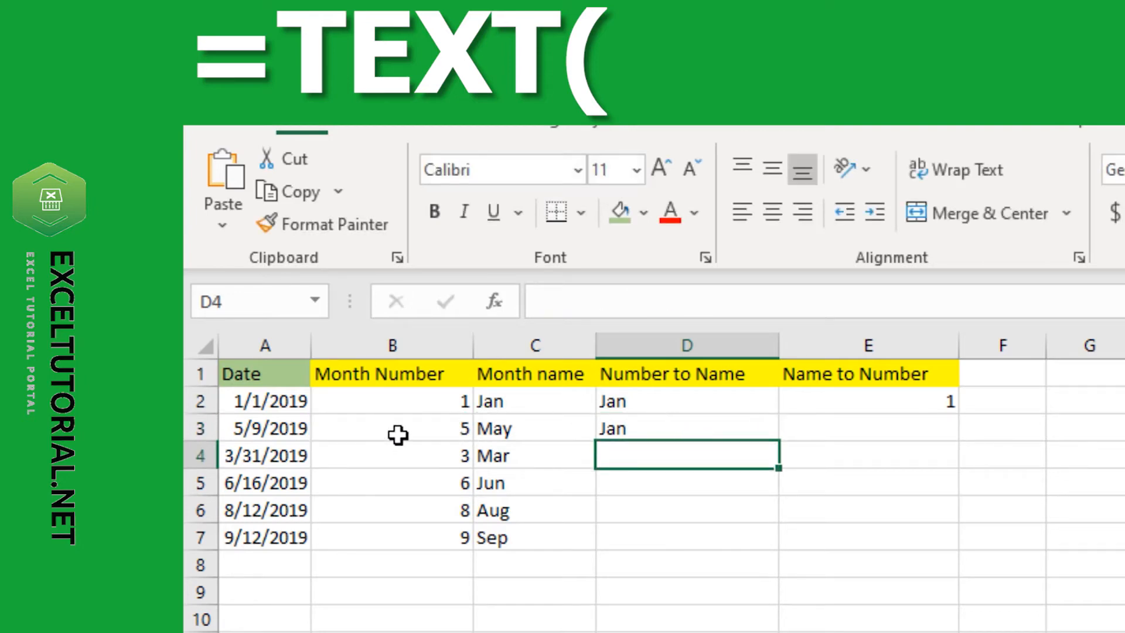
- Change the D3 formula to =TEXT(B3*28,"mmm") and fill it down to D7
{"action": "left_click", "coordinate": [709, 426]}
{"action": "double_click", "coordinate": [674, 429]}
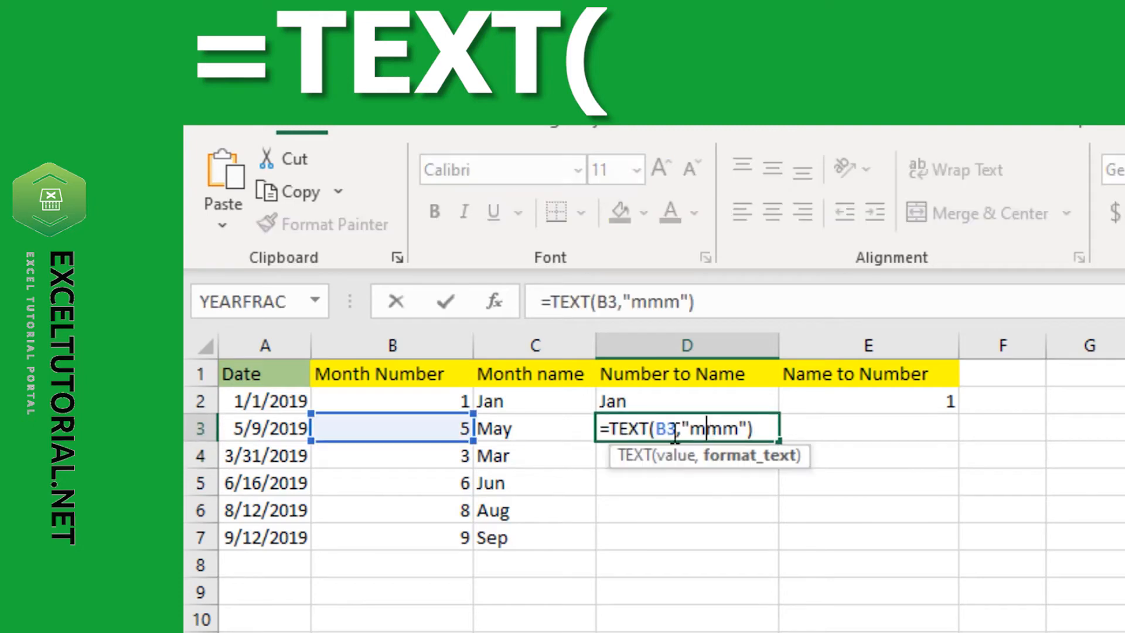
{"action": "left_click", "coordinate": [676, 428]}
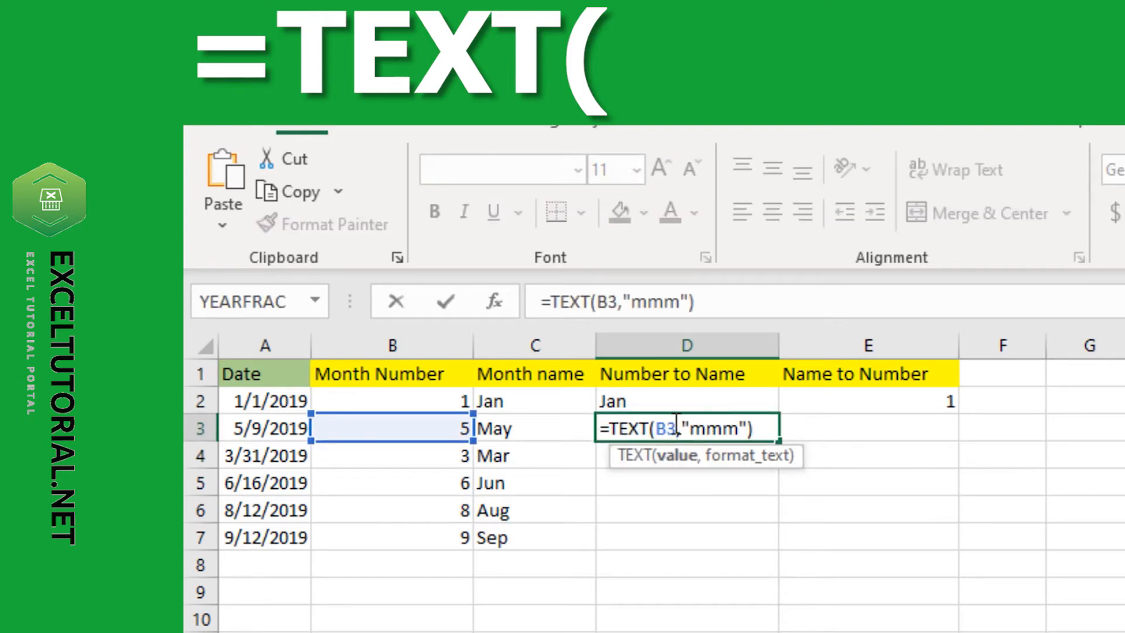
{"action": "type", "text": "*28"}
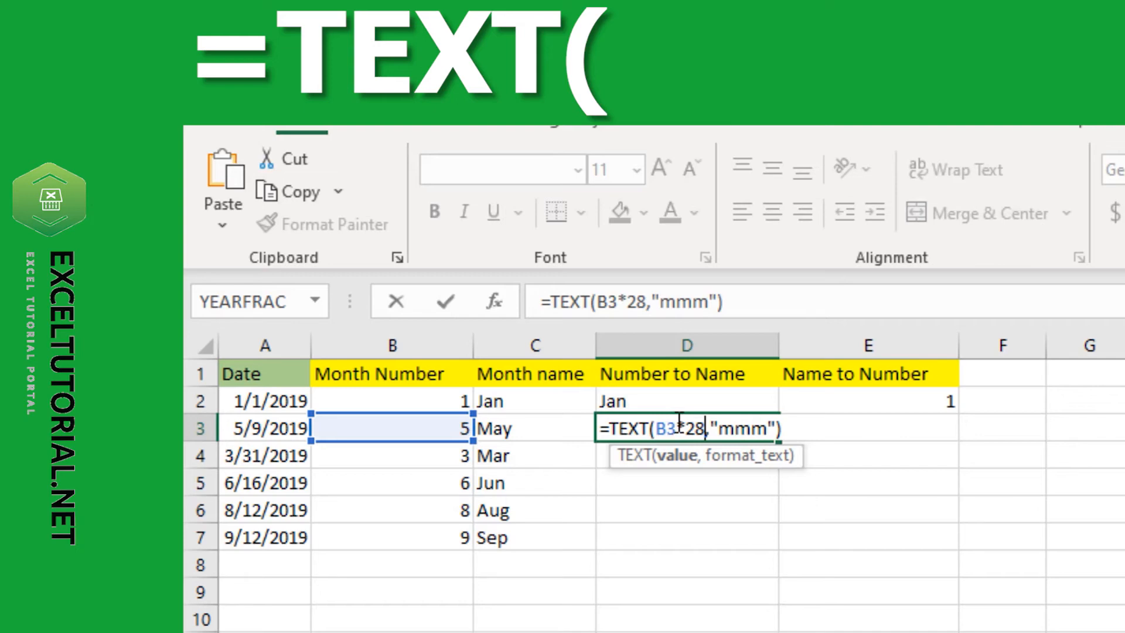
{"action": "left_click", "coordinate": [779, 431]}
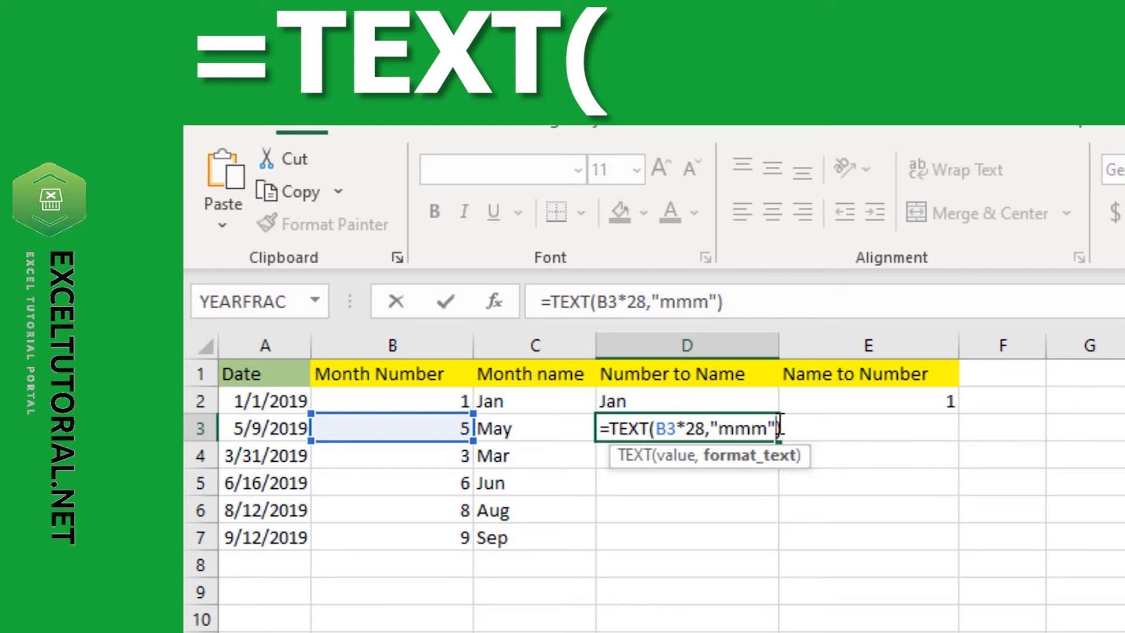
{"action": "left_click", "coordinate": [783, 432]}
{"action": "key", "text": "Return"}
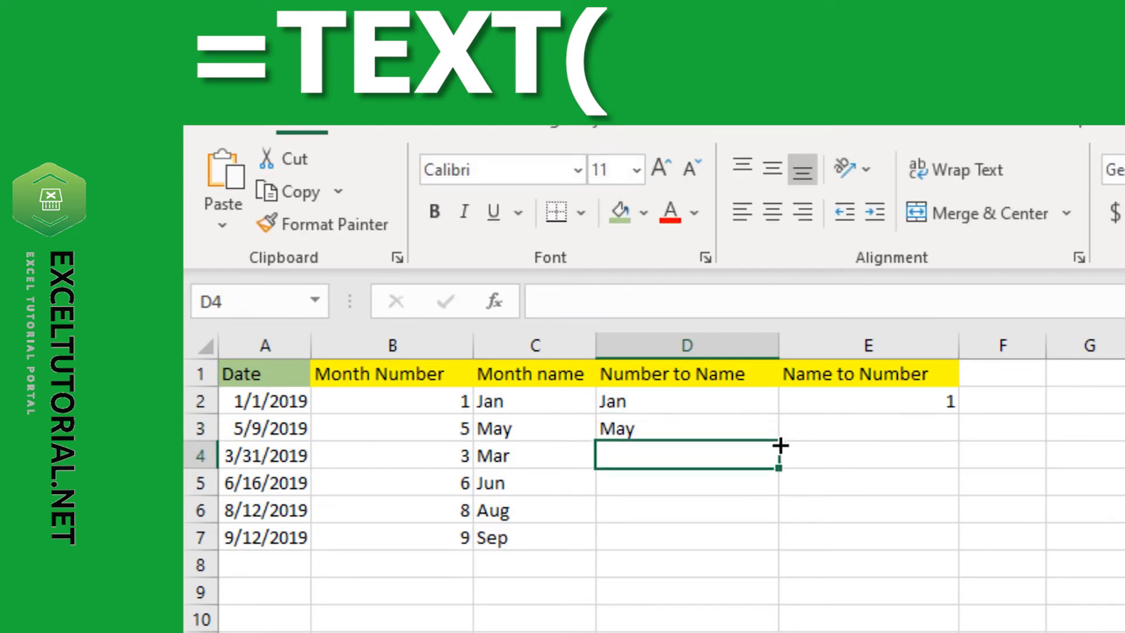
{"action": "left_click", "coordinate": [770, 437]}
{"action": "left_click_drag", "start_coordinate": [777, 443], "coordinate": [771, 550]}
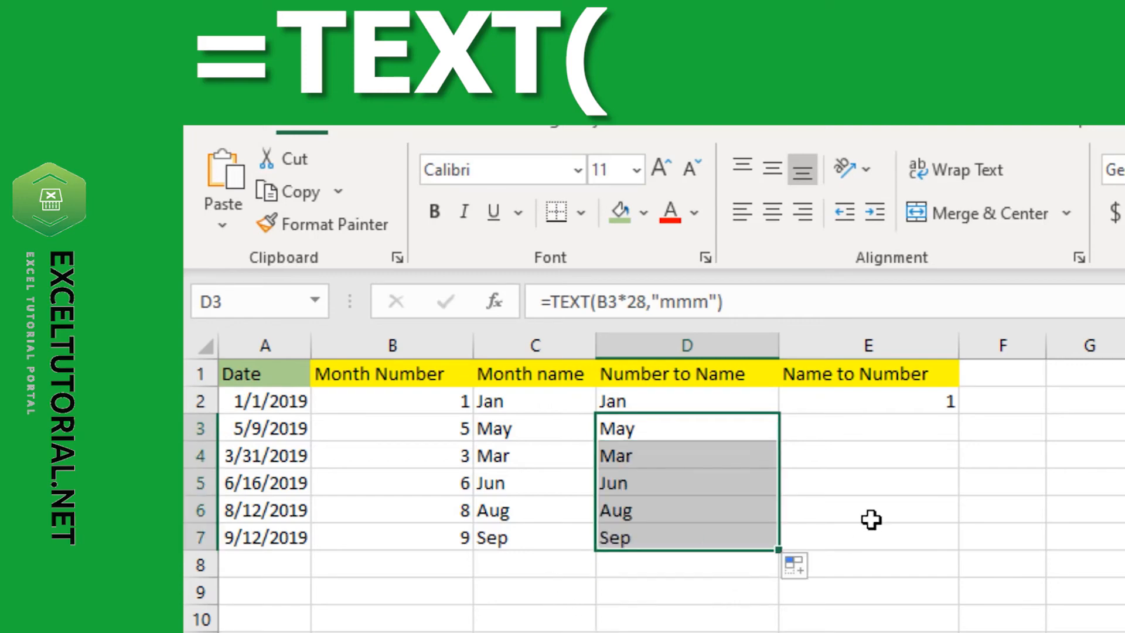
- Enter =MONTH(DATEVALUE(D3 &"1")) in E3 of the Name to Number column and fill it down to E7
{"action": "double_click", "coordinate": [892, 428]}
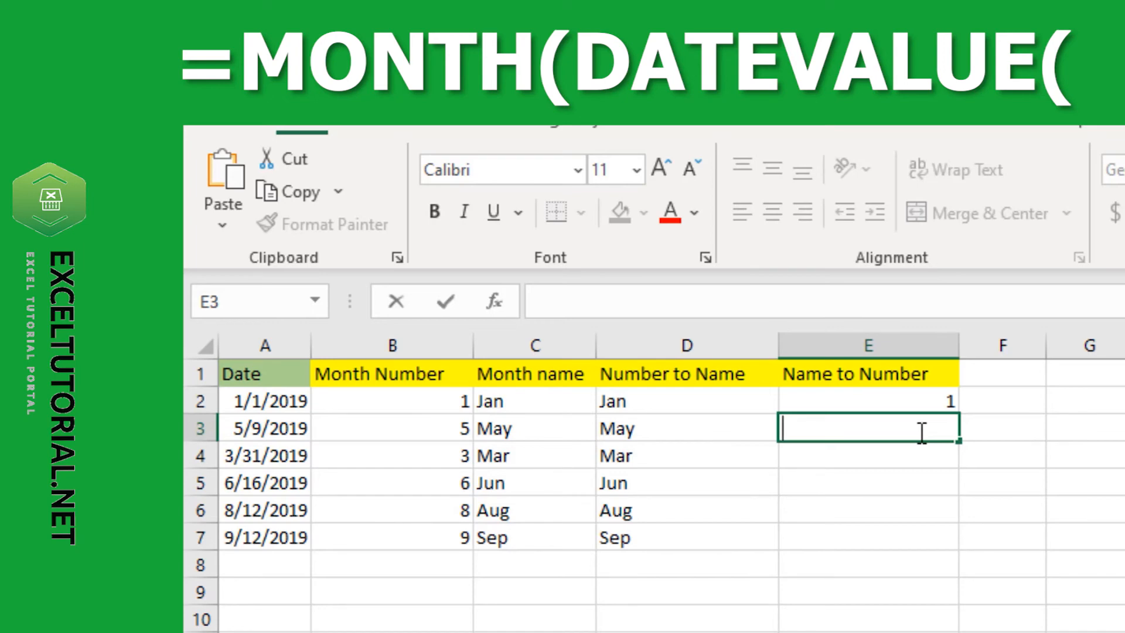
{"action": "type", "text": "=monh"}
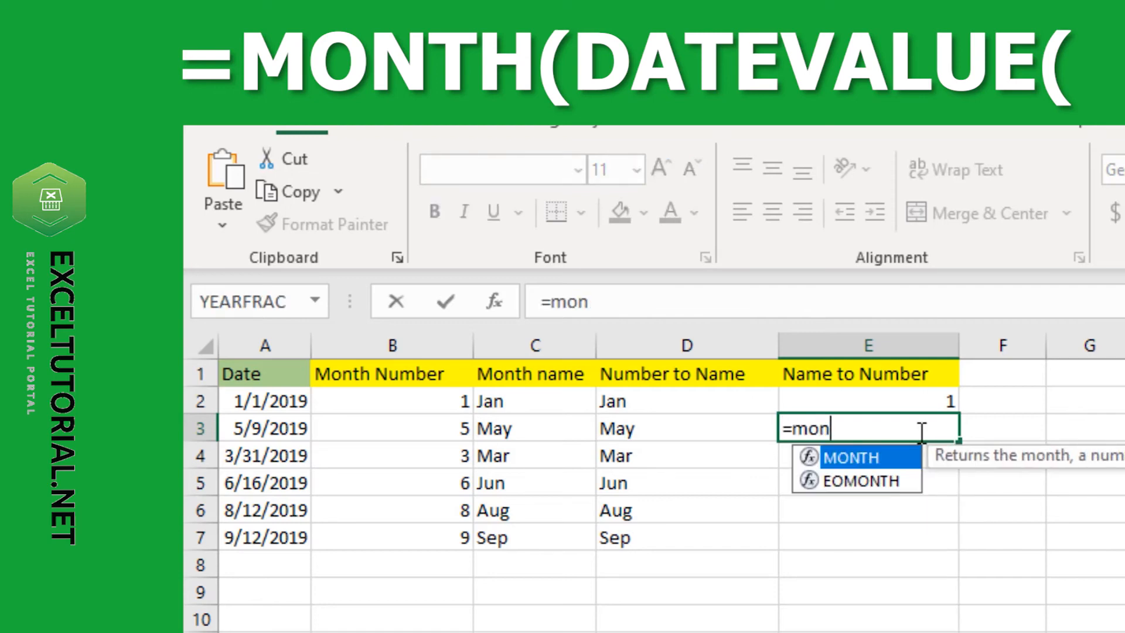
{"action": "key", "text": "BackSpace"}
{"action": "key", "text": "BackSpace"}
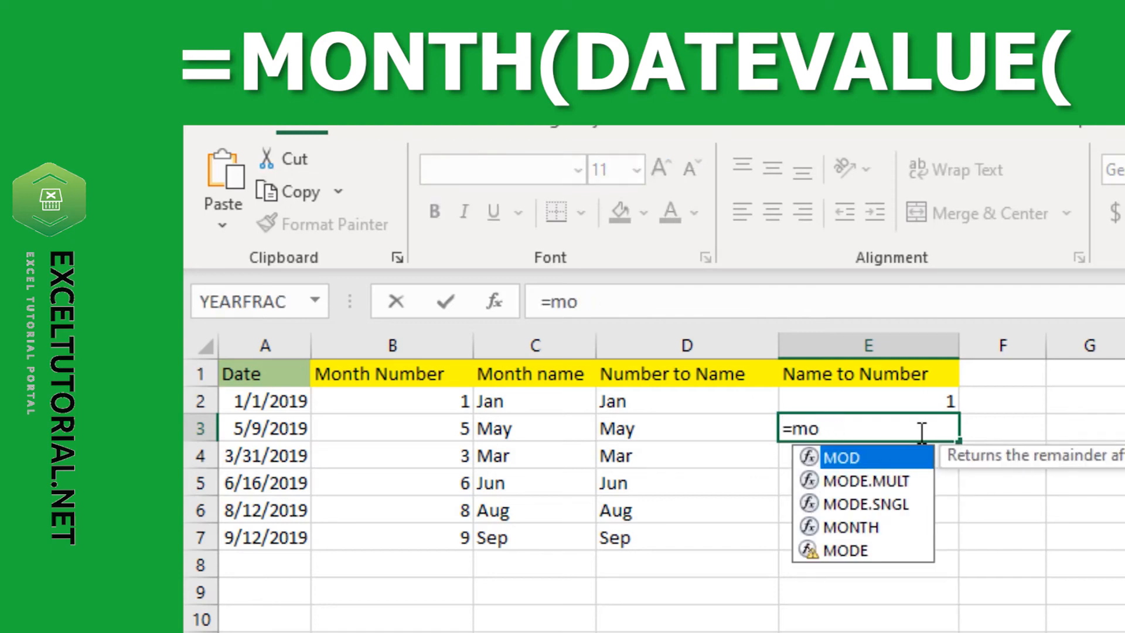
{"action": "type", "text": "nth(datevalue"}
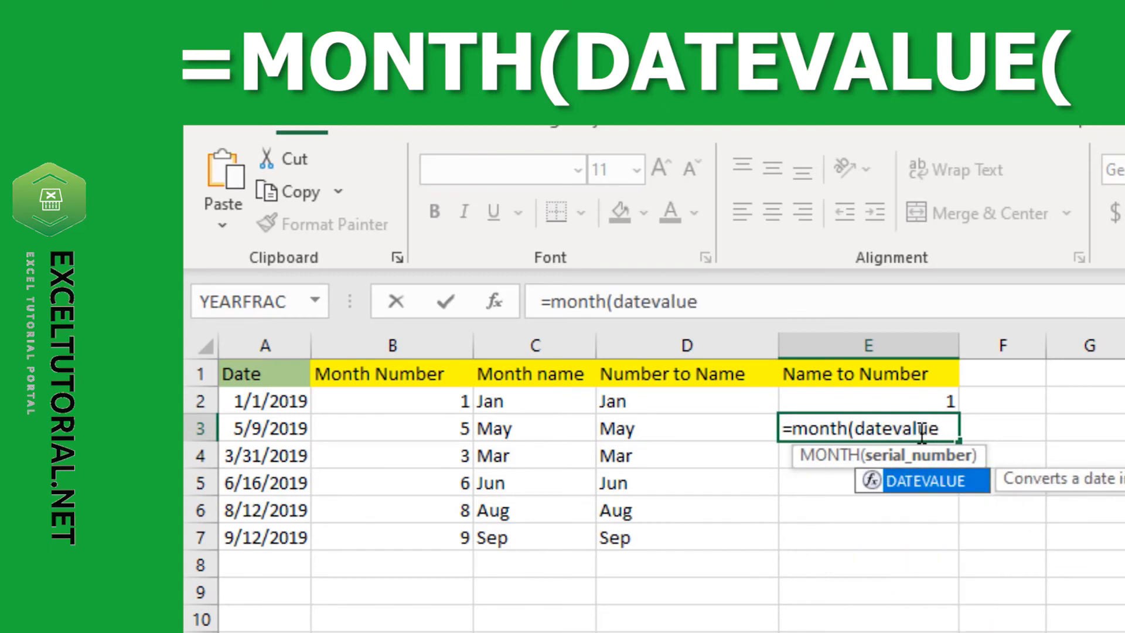
{"action": "type", "text": "("}
{"action": "left_click", "coordinate": [704, 424]}
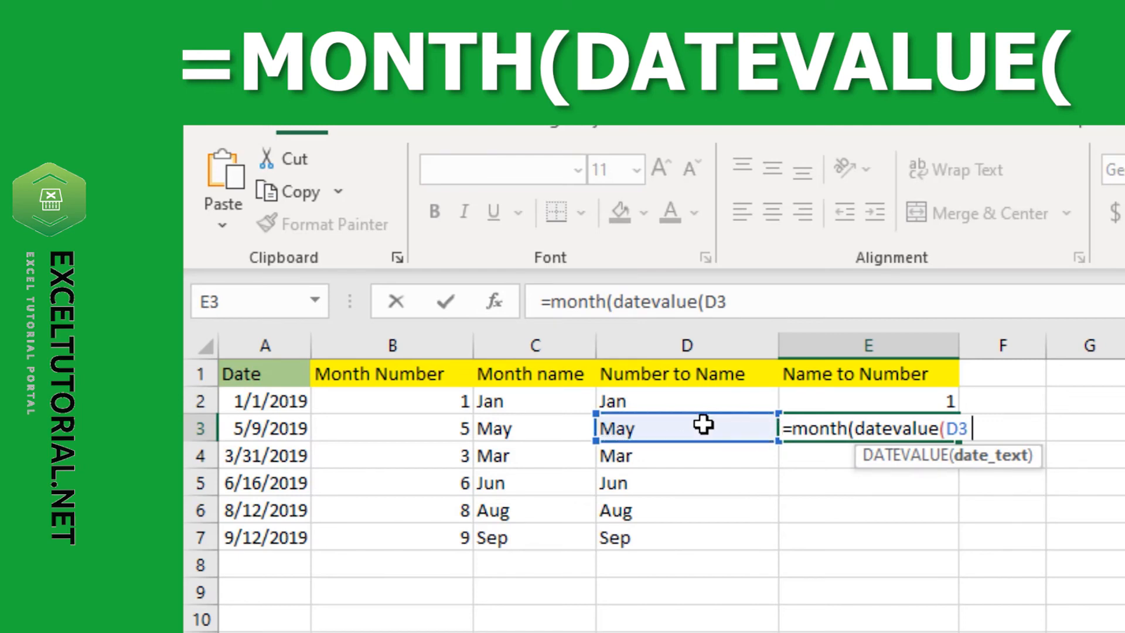
{"action": "type", "text": "&\"1\")"}
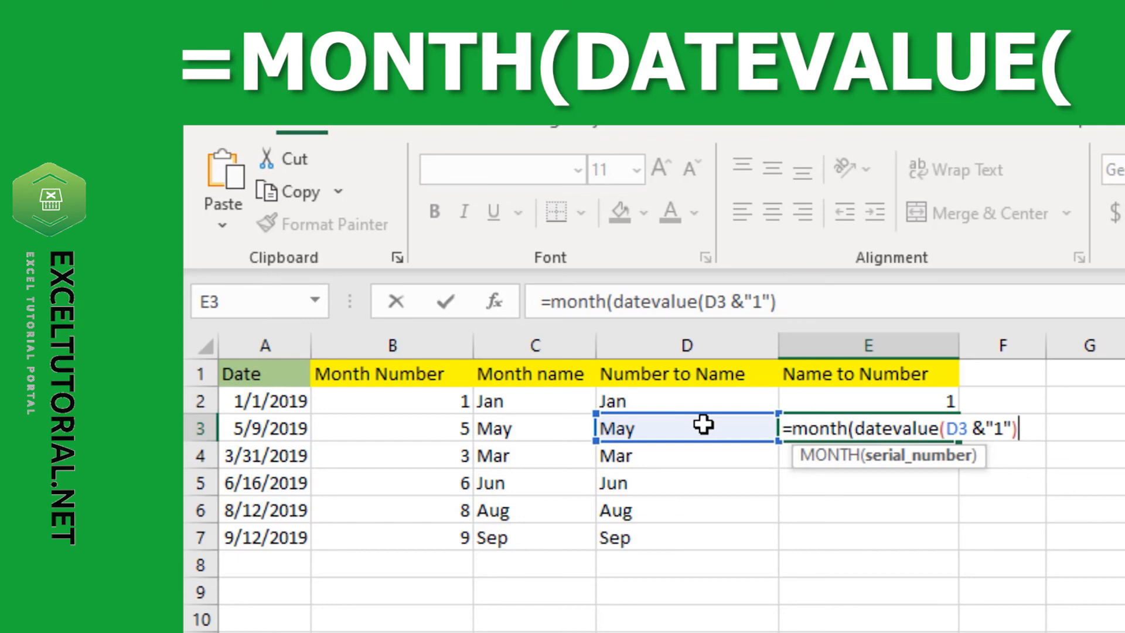
{"action": "type", "text": ")"}
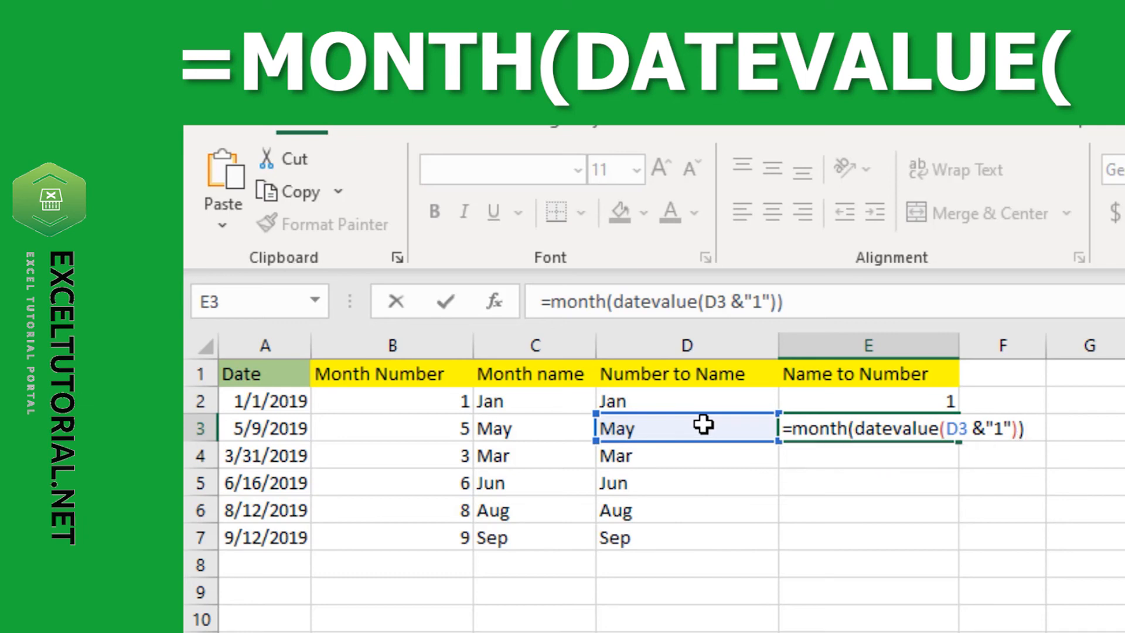
{"action": "key", "text": "Return"}
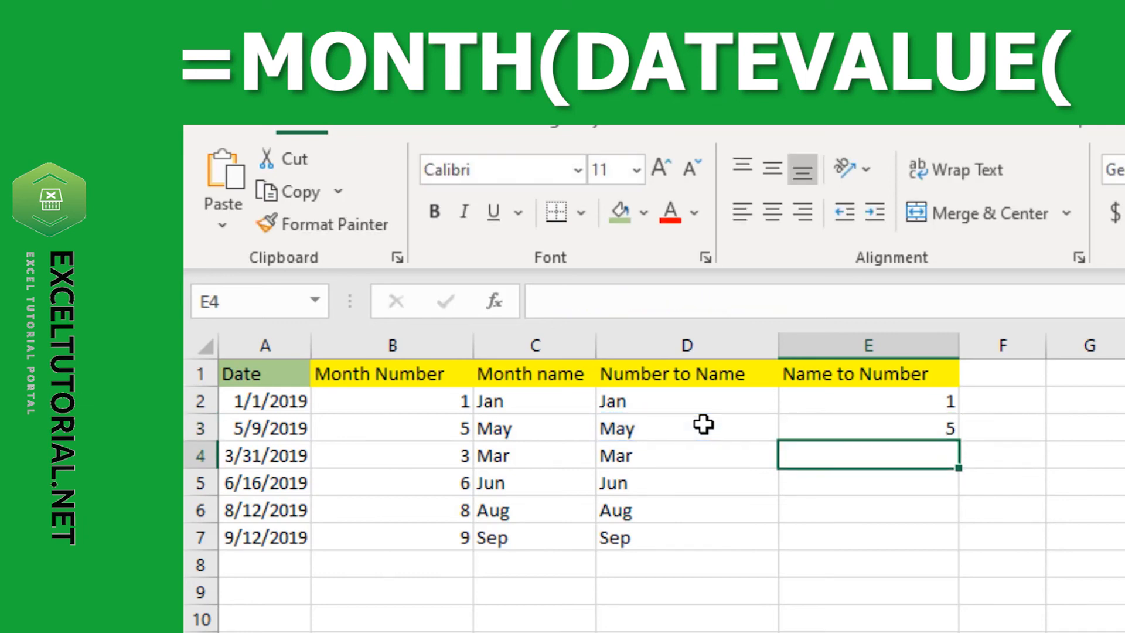
{"action": "left_click", "coordinate": [940, 429]}
{"action": "left_click_drag", "start_coordinate": [958, 441], "coordinate": [941, 554]}
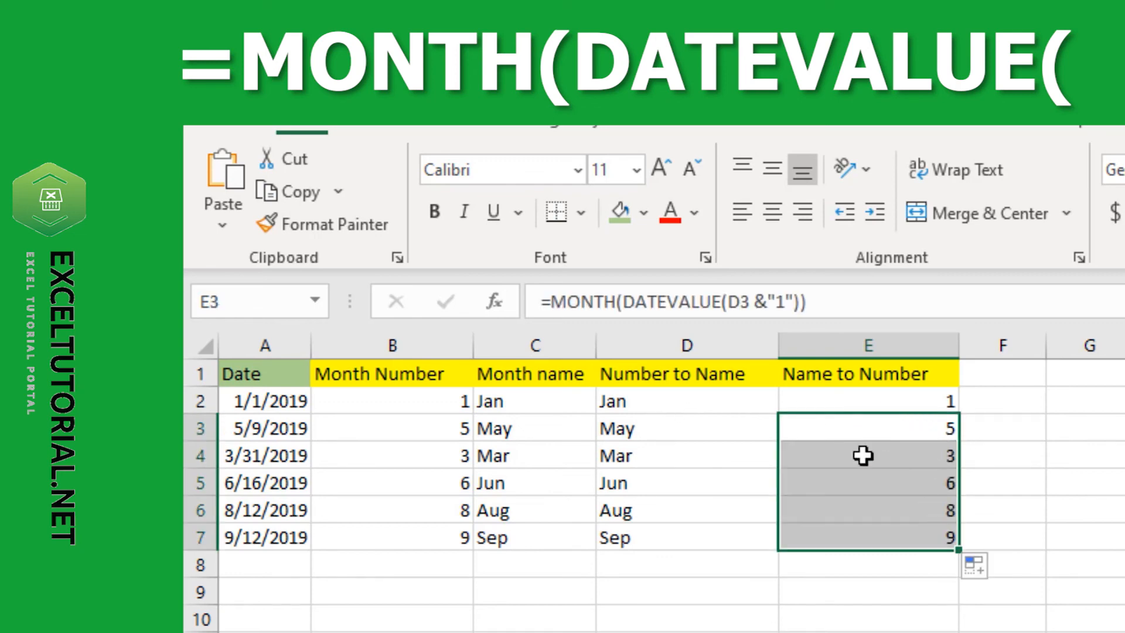
{"action": "left_click", "coordinate": [436, 483]}
{"action": "left_click", "coordinate": [432, 515]}
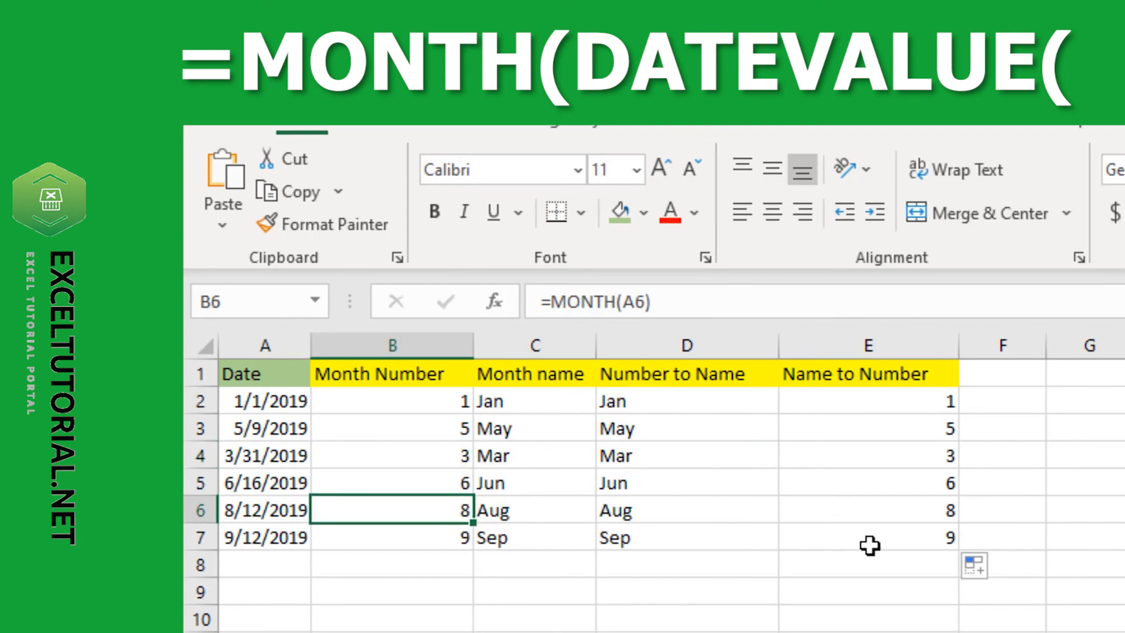
{"action": "left_click", "coordinate": [873, 492]}
{"action": "left_click", "coordinate": [886, 425]}
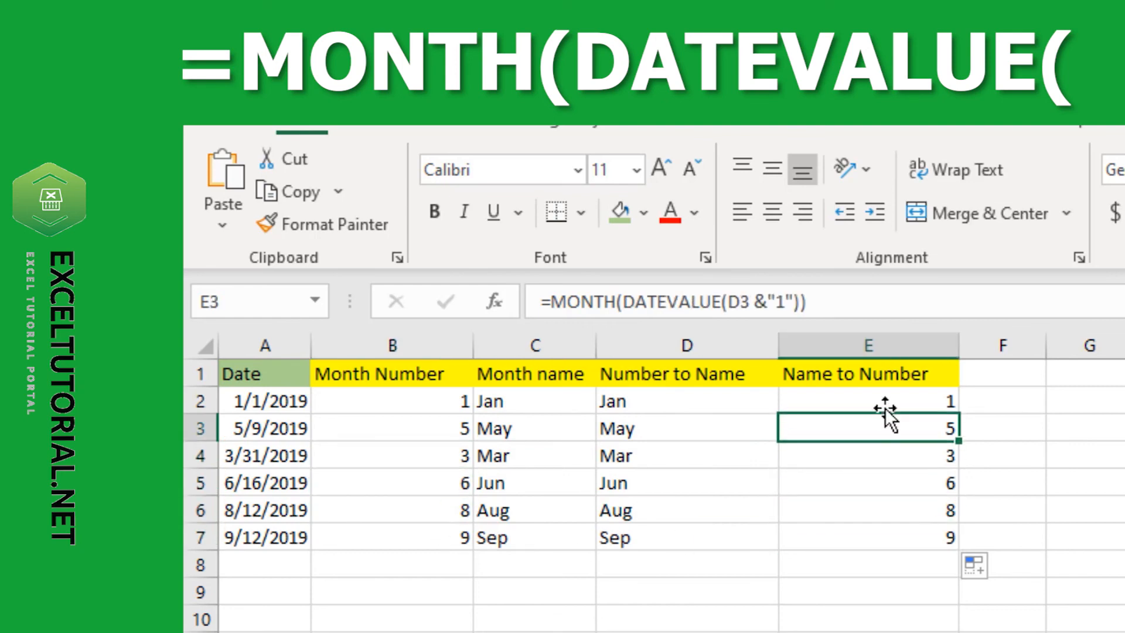